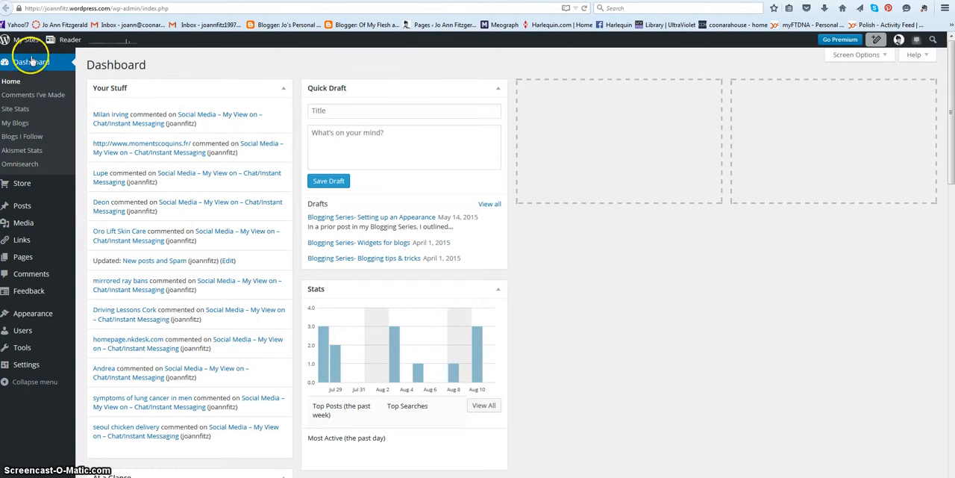
Open the blog's theme gallery and dismiss the Live Widget Previews notice
{"action": "mouse_move", "coordinate": [33, 315]}
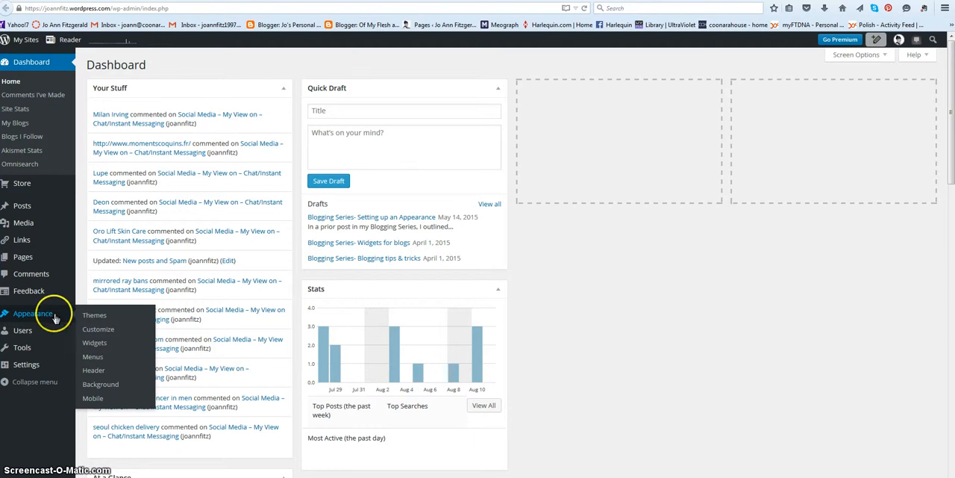
{"action": "left_click", "coordinate": [88, 317]}
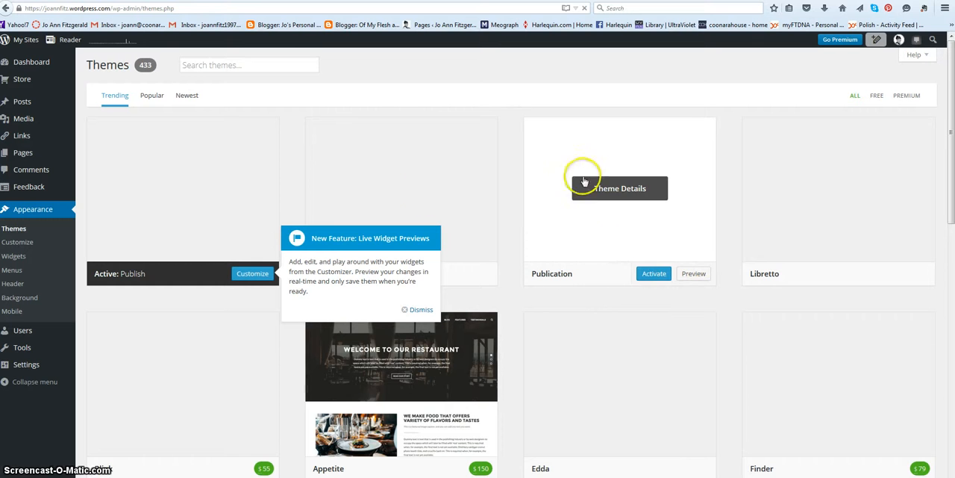
{"action": "left_click", "coordinate": [422, 309]}
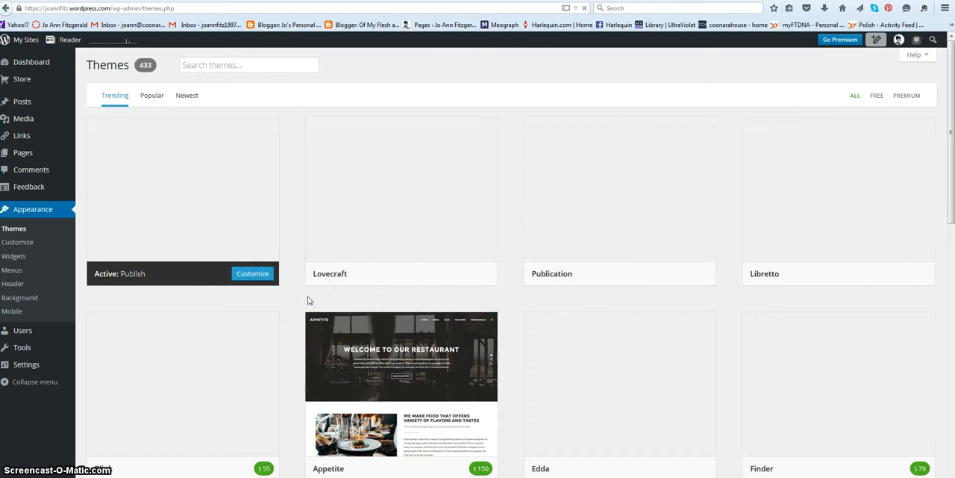
Look through the first rows of trending themes, comparing designs with and without a price, such as Libre, Baskerville and Monet
{"action": "scroll", "coordinate": [297, 320], "scroll_direction": "down", "scroll_amount": 3}
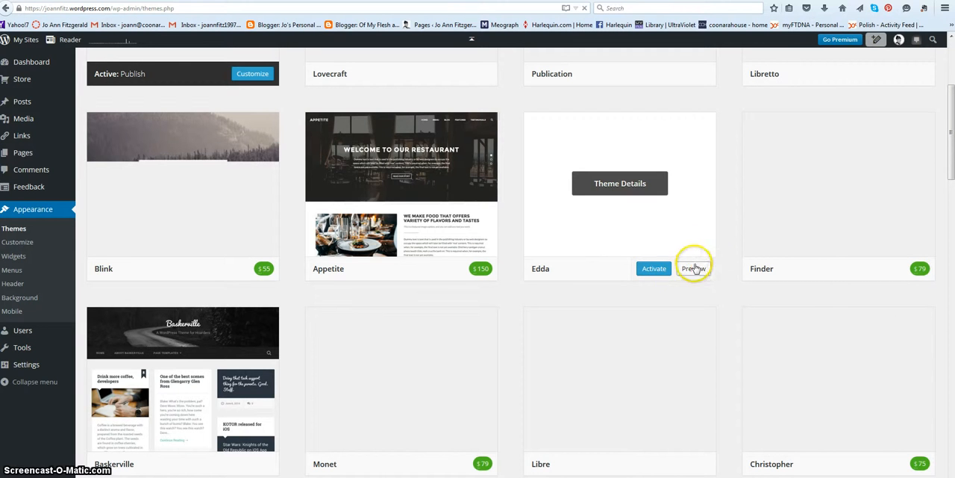
{"action": "scroll", "coordinate": [478, 272], "scroll_direction": "up", "scroll_amount": 3}
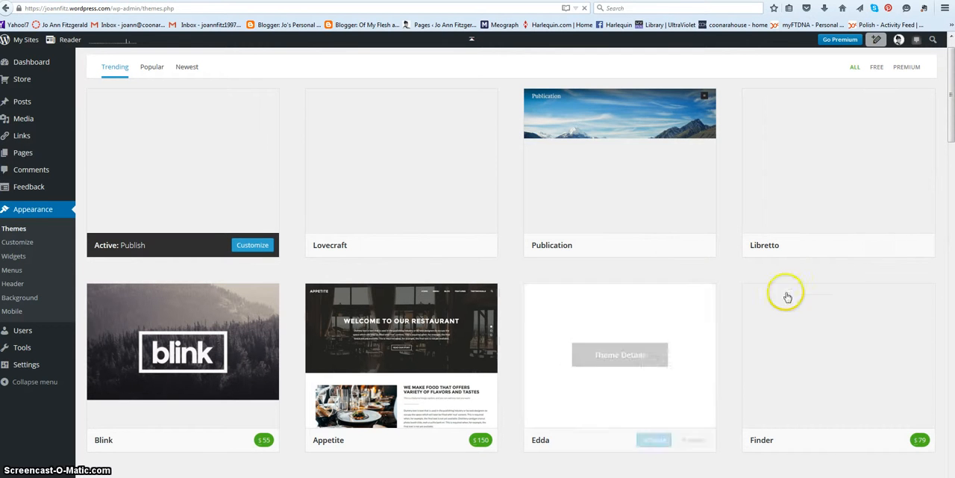
{"action": "scroll", "coordinate": [678, 453], "scroll_direction": "down", "scroll_amount": 2}
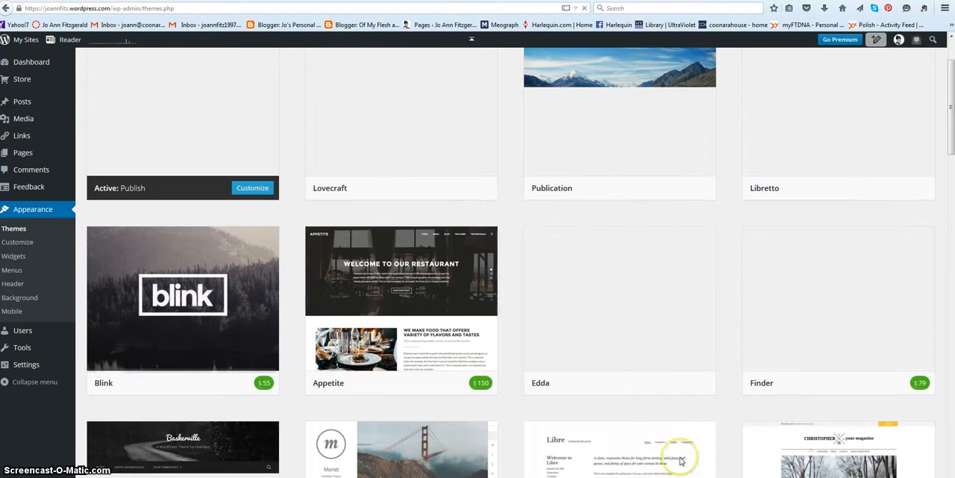
{"action": "scroll", "coordinate": [566, 385], "scroll_direction": "down", "scroll_amount": 3}
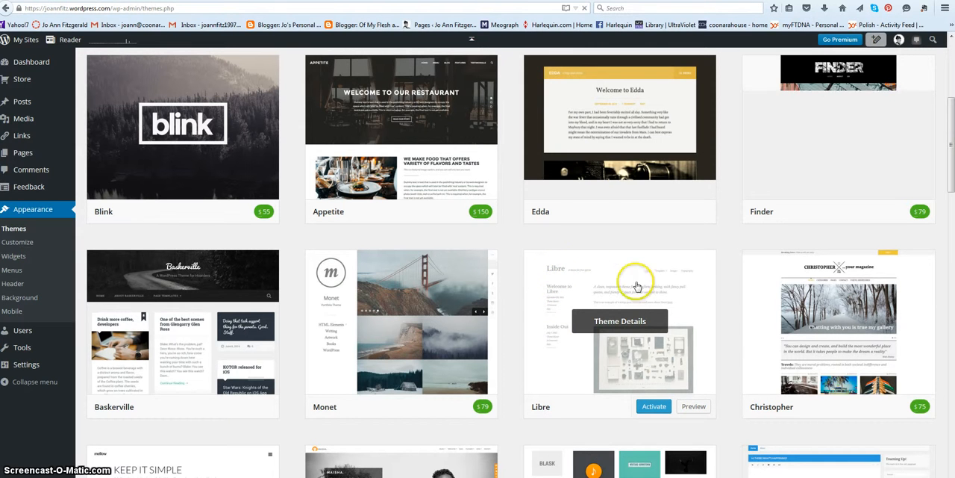
{"action": "mouse_move", "coordinate": [671, 403]}
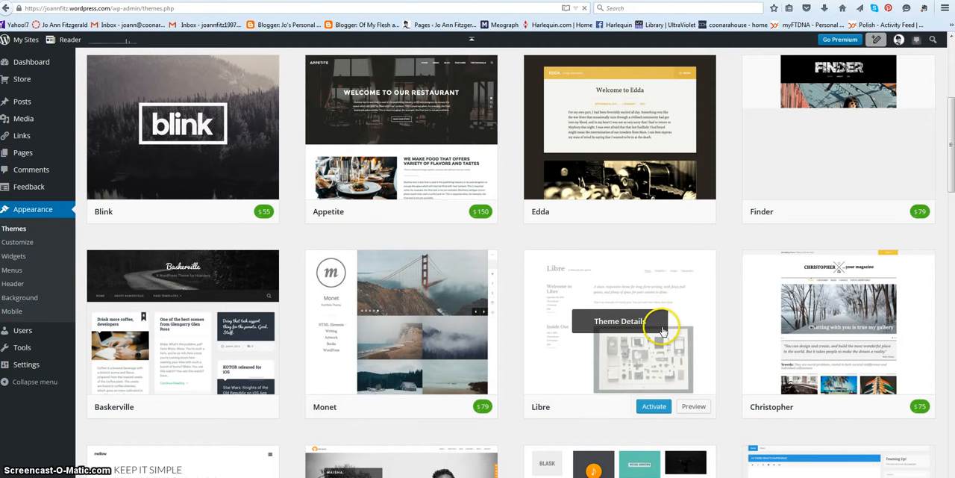
{"action": "scroll", "coordinate": [661, 330], "scroll_direction": "down", "scroll_amount": 3}
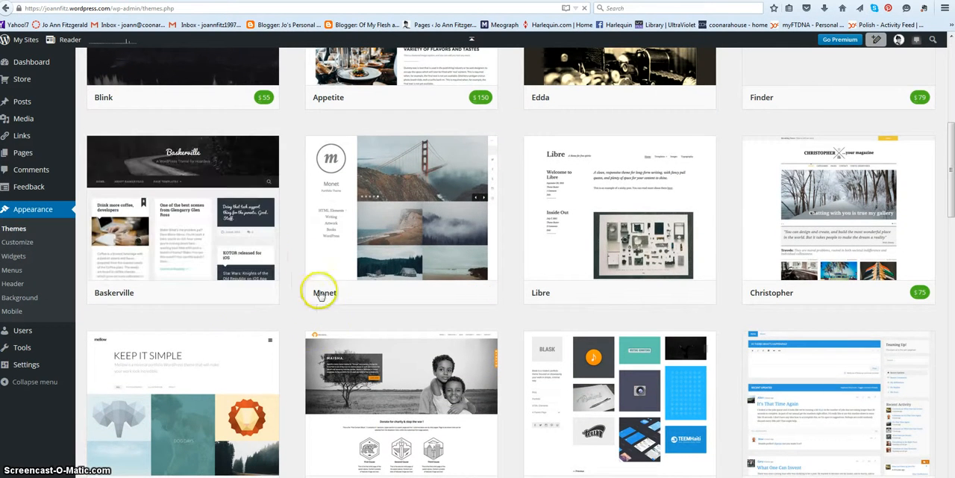
{"action": "mouse_move", "coordinate": [125, 152]}
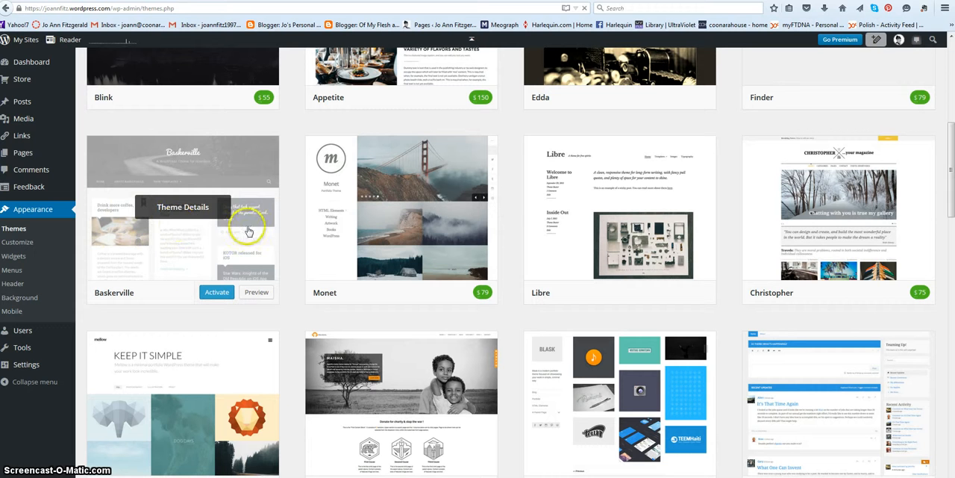
{"action": "mouse_move", "coordinate": [253, 377]}
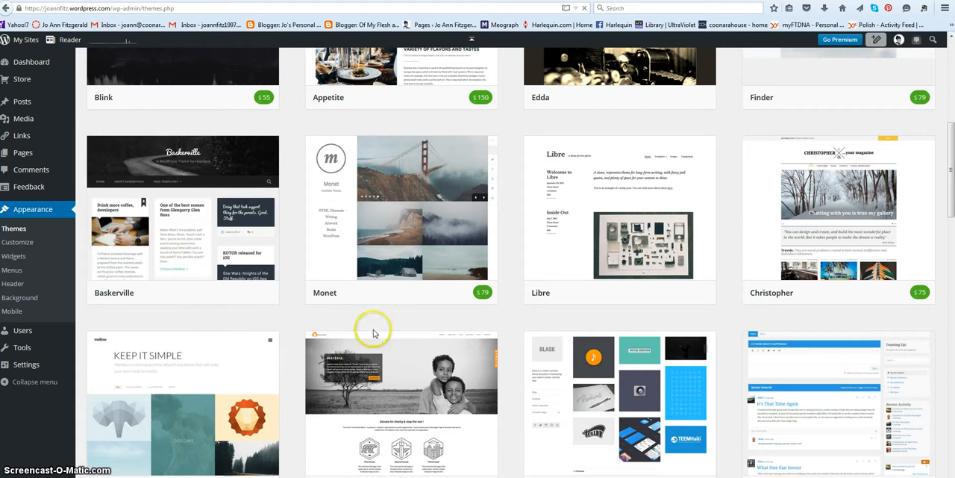
{"action": "mouse_move", "coordinate": [164, 224]}
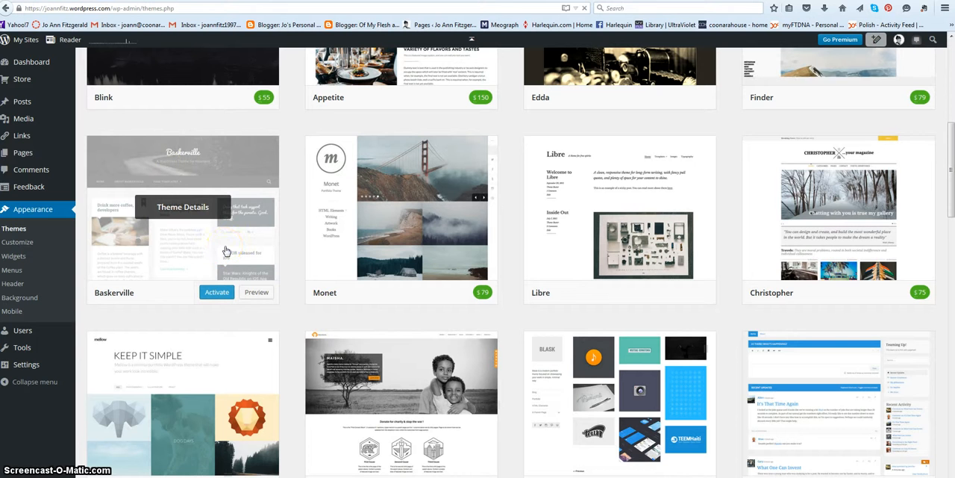
{"action": "scroll", "coordinate": [252, 314], "scroll_direction": "down", "scroll_amount": 3}
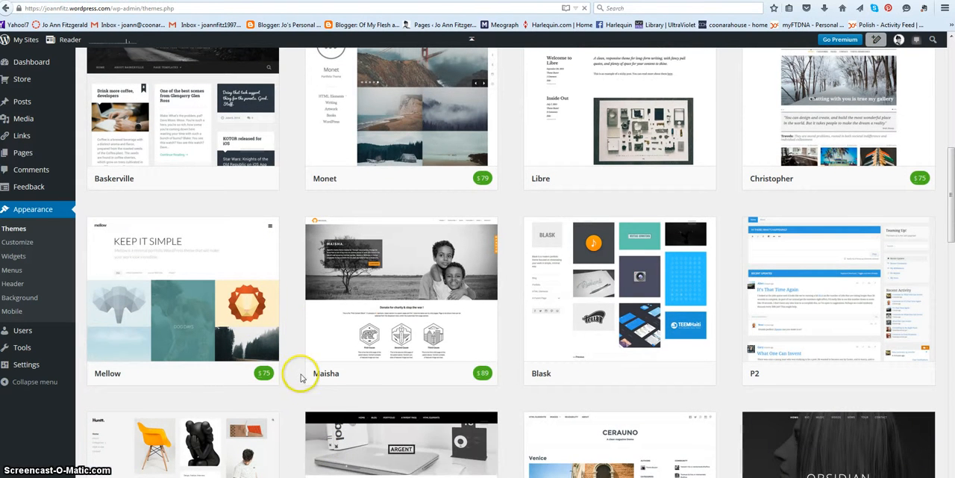
{"action": "scroll", "coordinate": [299, 375], "scroll_direction": "up", "scroll_amount": 1}
{"action": "scroll", "coordinate": [330, 360], "scroll_direction": "up", "scroll_amount": 8}
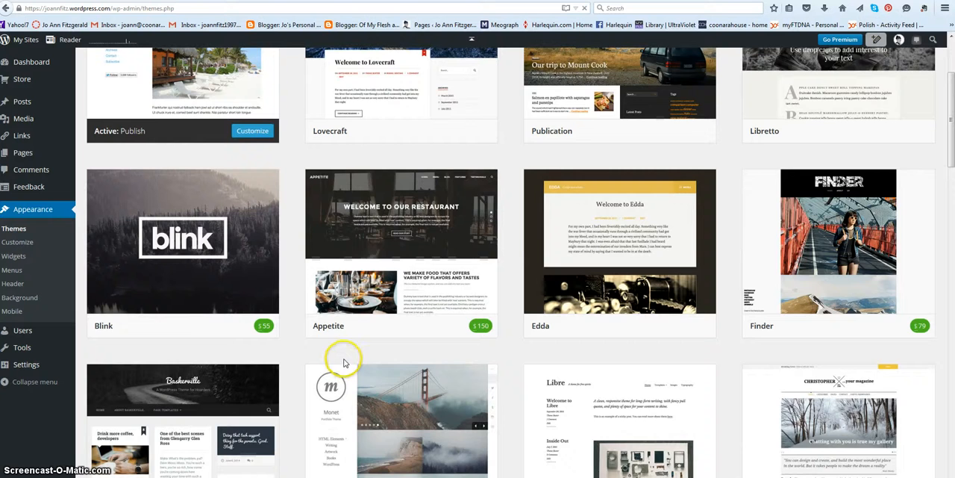
{"action": "scroll", "coordinate": [336, 356], "scroll_direction": "up", "scroll_amount": 2}
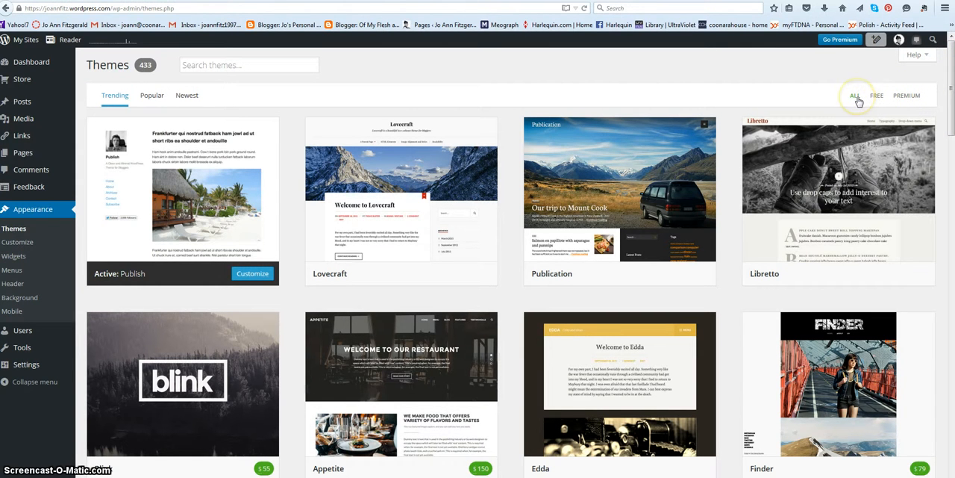
Examine the trending themes further down the gallery, as far as the rows with Twenty Ten and Patch
{"action": "left_click", "coordinate": [878, 100]}
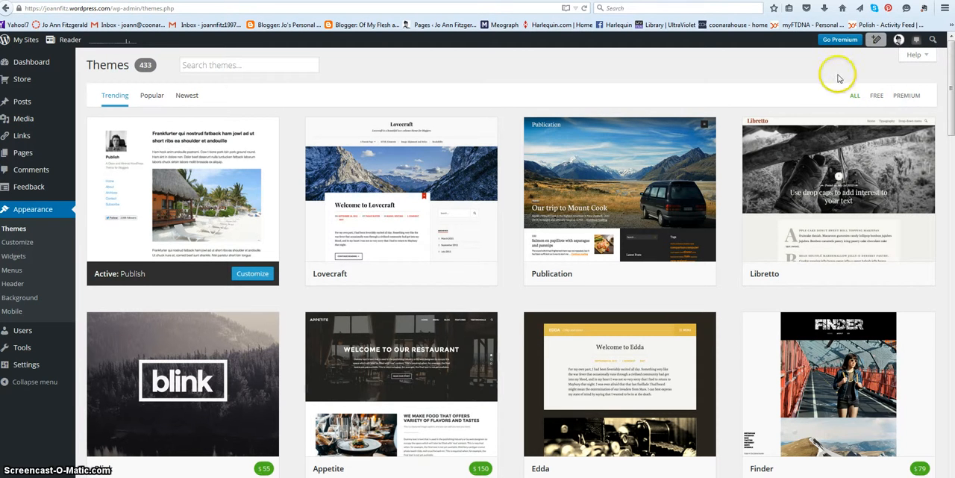
{"action": "scroll", "coordinate": [762, 74], "scroll_direction": "down", "scroll_amount": 1}
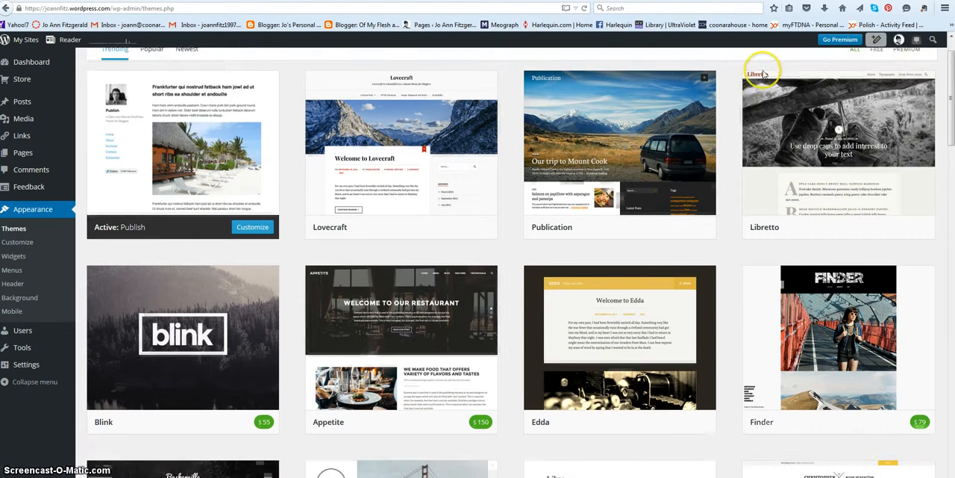
{"action": "scroll", "coordinate": [762, 74], "scroll_direction": "down", "scroll_amount": 3}
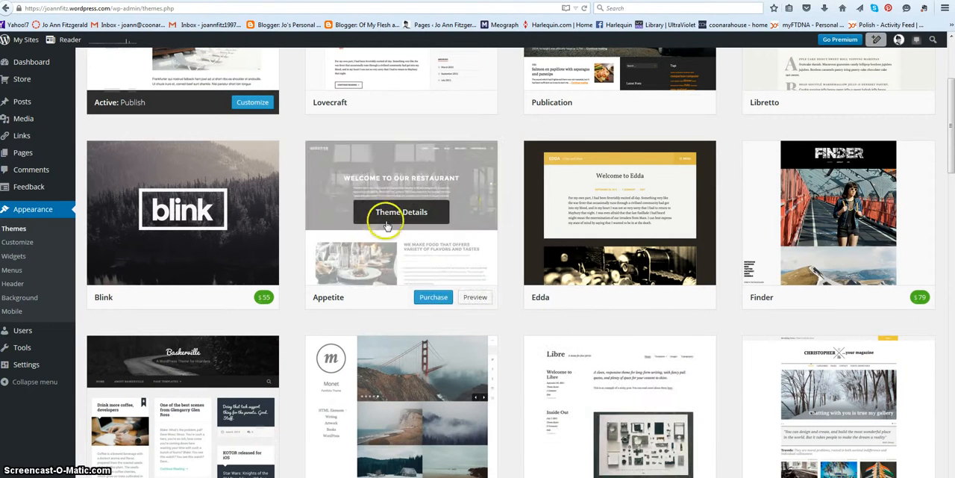
{"action": "scroll", "coordinate": [539, 335], "scroll_direction": "down", "scroll_amount": 5}
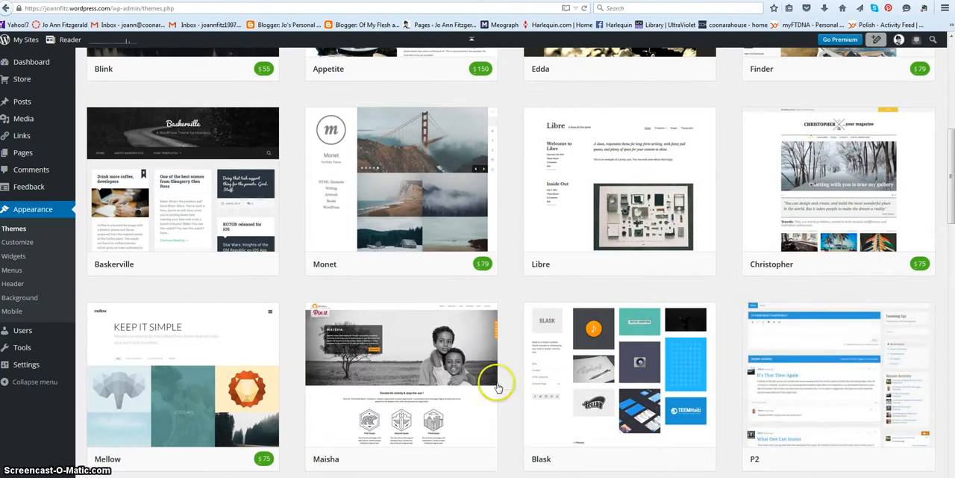
{"action": "scroll", "coordinate": [538, 253], "scroll_direction": "down", "scroll_amount": 9}
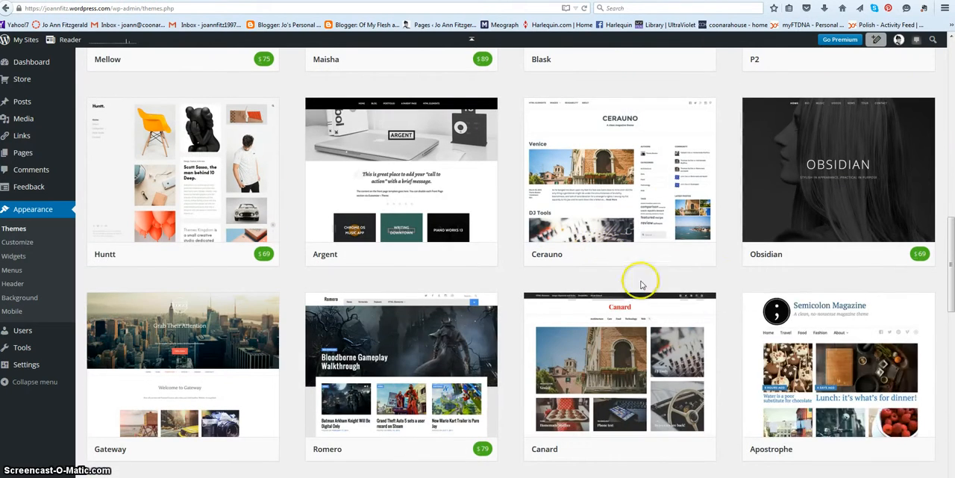
{"action": "scroll", "coordinate": [529, 298], "scroll_direction": "down", "scroll_amount": 1}
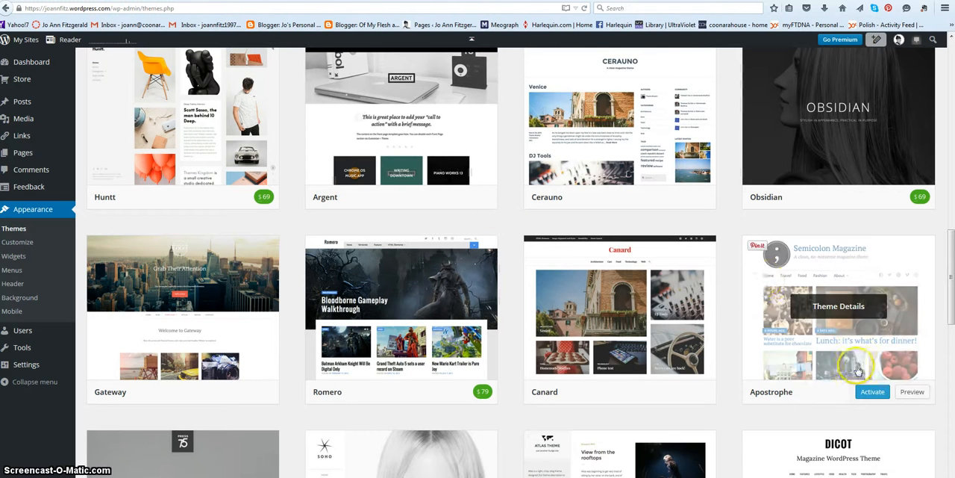
{"action": "scroll", "coordinate": [724, 207], "scroll_direction": "down", "scroll_amount": 2}
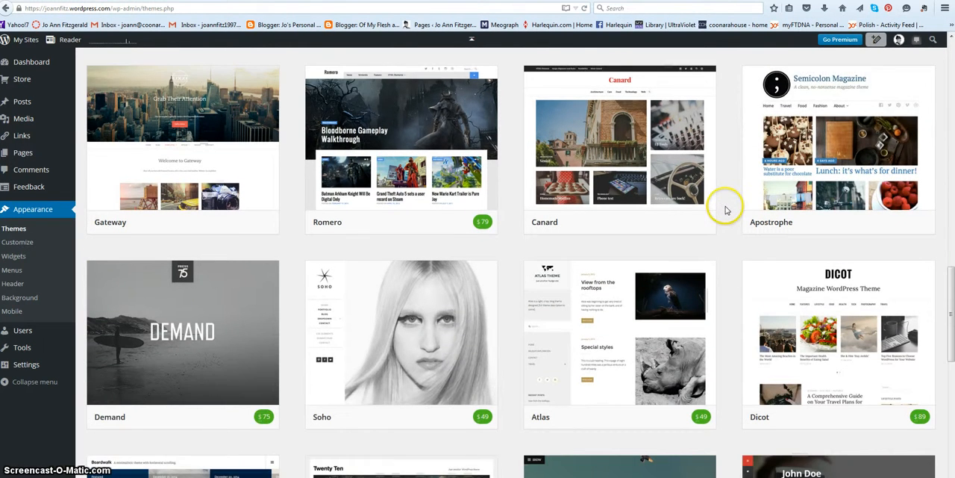
{"action": "scroll", "coordinate": [717, 224], "scroll_direction": "down", "scroll_amount": 1}
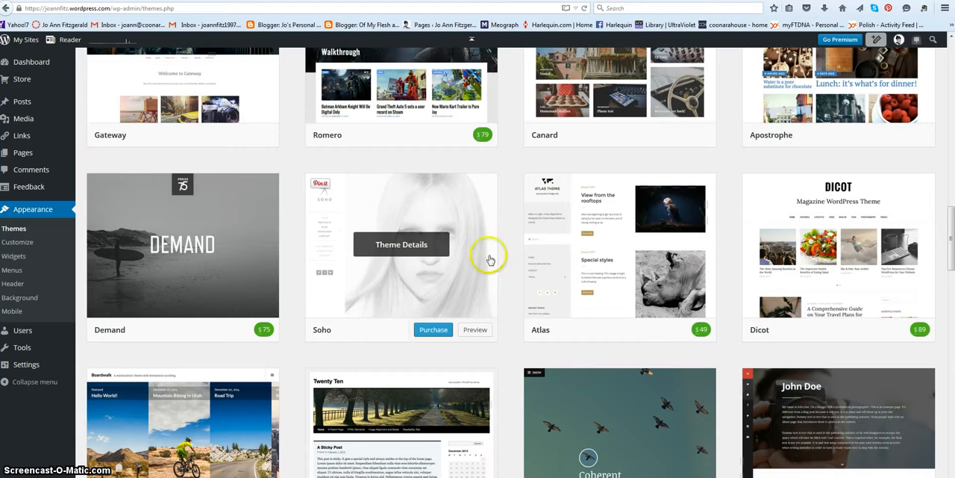
{"action": "scroll", "coordinate": [468, 289], "scroll_direction": "down", "scroll_amount": 3}
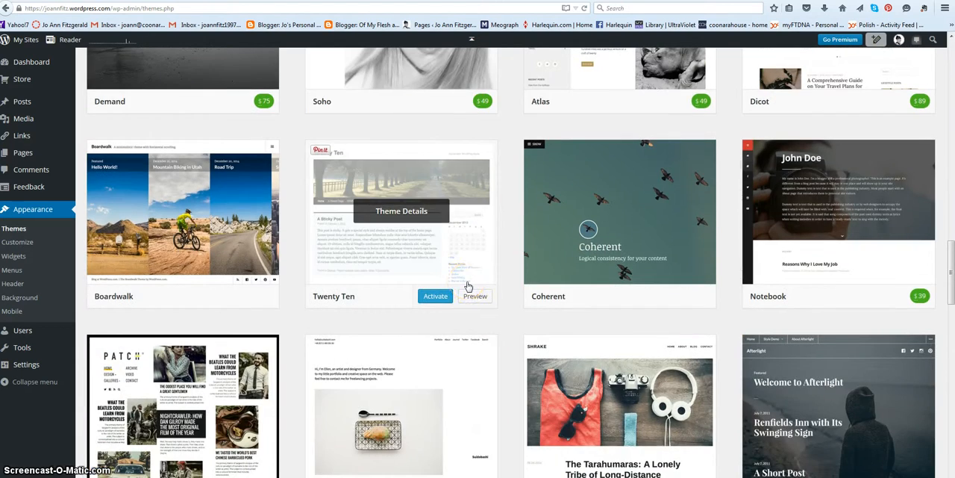
Open the customizer for the active Publish theme and review the widgets in its Sidebar area
{"action": "scroll", "coordinate": [467, 286], "scroll_direction": "up", "scroll_amount": 1}
{"action": "scroll", "coordinate": [522, 238], "scroll_direction": "up", "scroll_amount": 15}
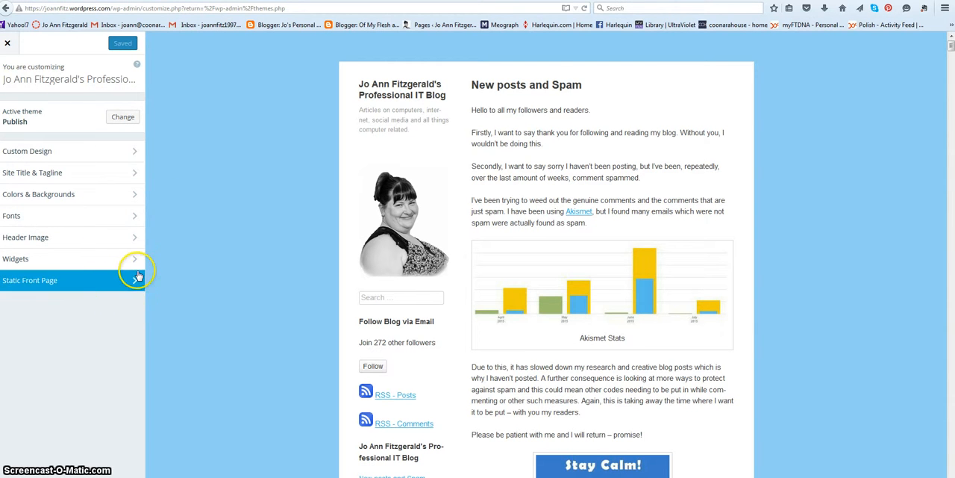
{"action": "left_click", "coordinate": [70, 261]}
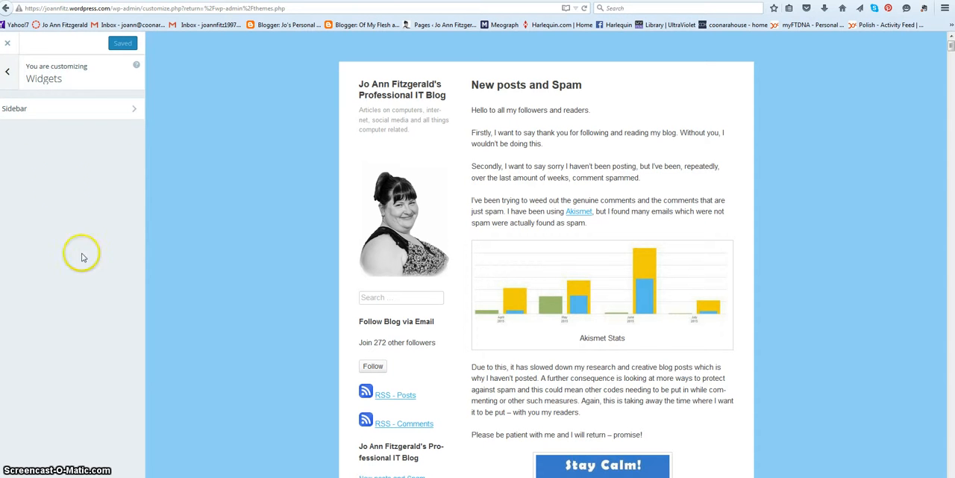
{"action": "left_click", "coordinate": [98, 109]}
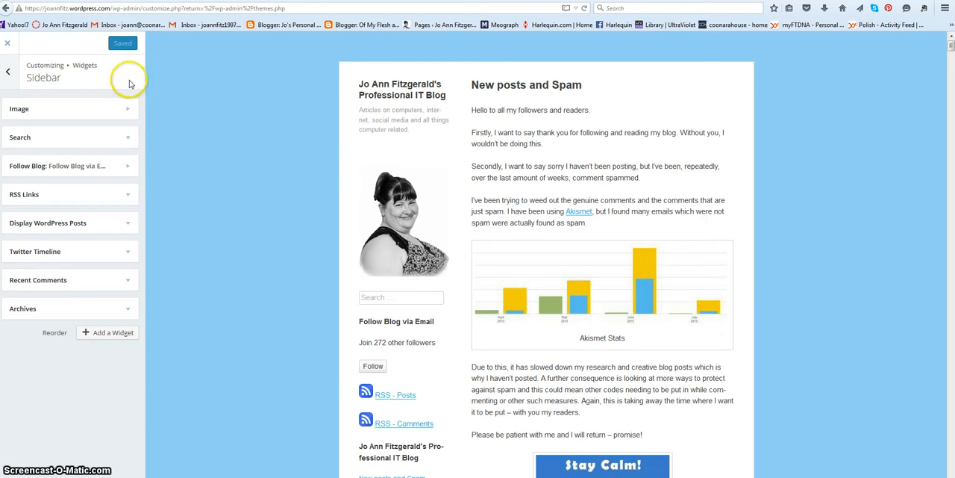
{"action": "left_click", "coordinate": [9, 75]}
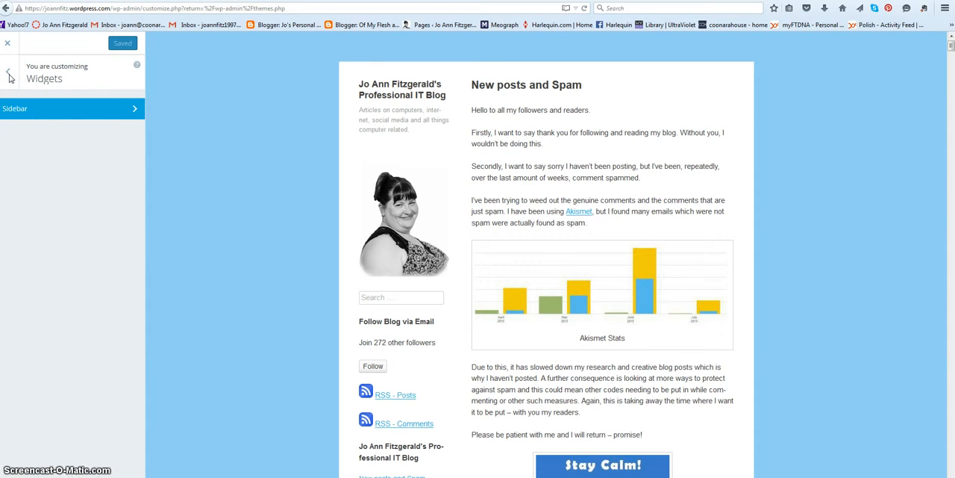
{"action": "left_click", "coordinate": [9, 75]}
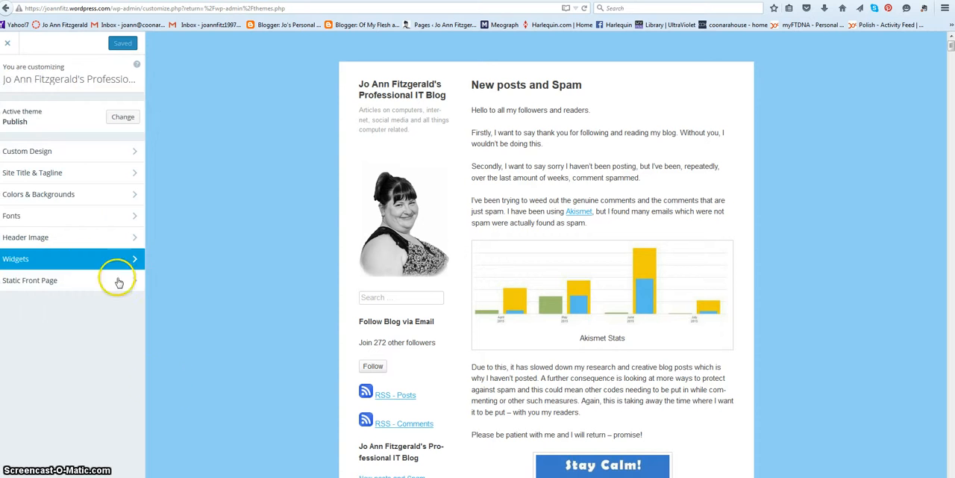
Review the Static Front Page options for what the front page displays and return to the customizer overview
{"action": "left_click", "coordinate": [39, 281]}
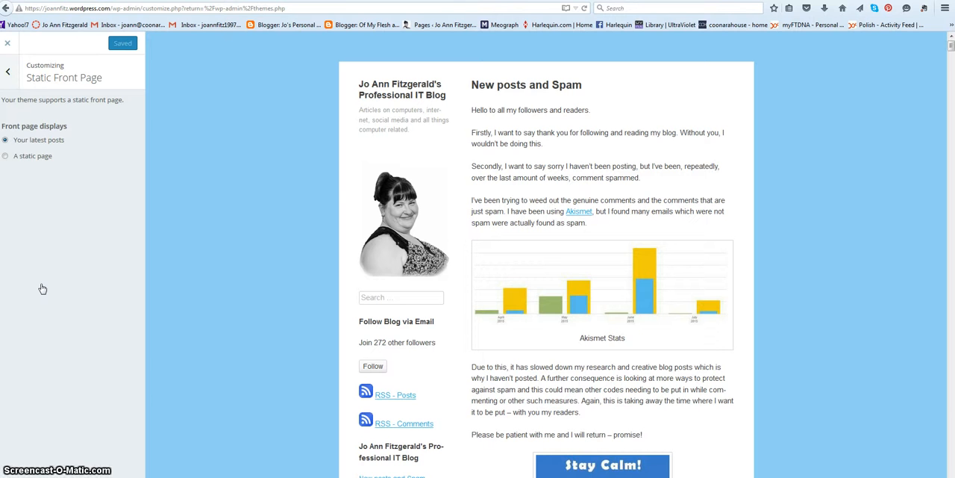
{"action": "left_click", "coordinate": [7, 73]}
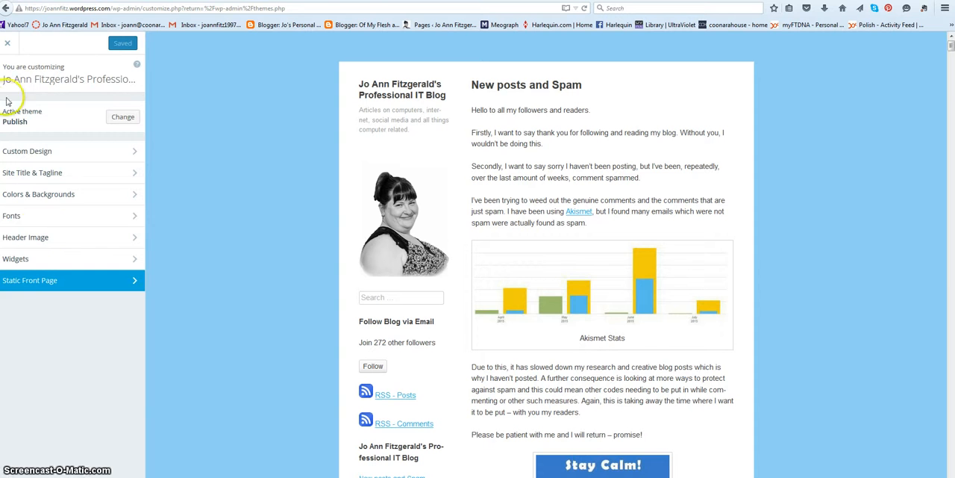
{"action": "left_click", "coordinate": [9, 75]}
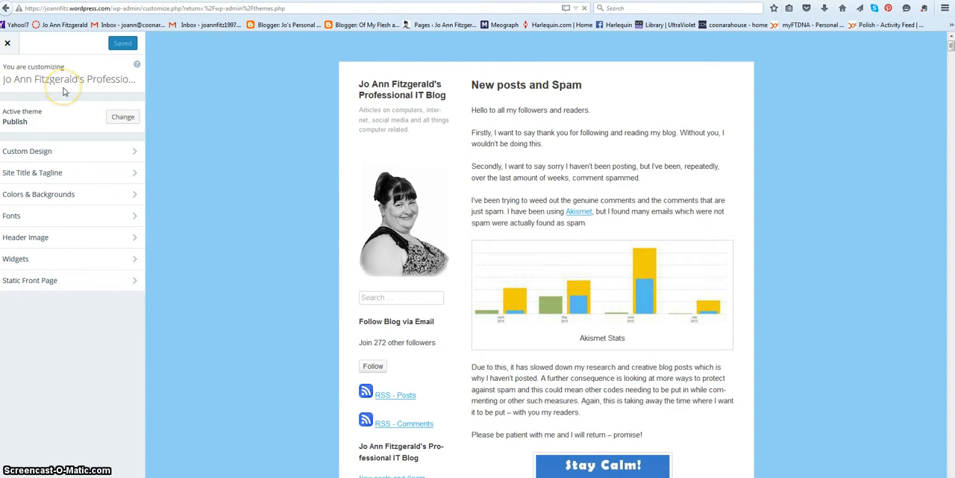
Leave the customizer, view the blog's menu editor, and open the appearance settings for the header
{"action": "left_click", "coordinate": [6, 44]}
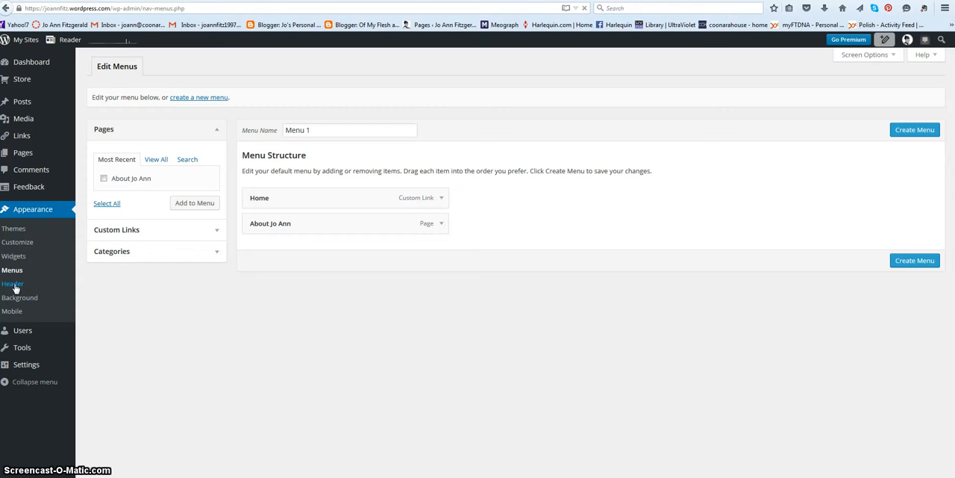
{"action": "left_click", "coordinate": [12, 285]}
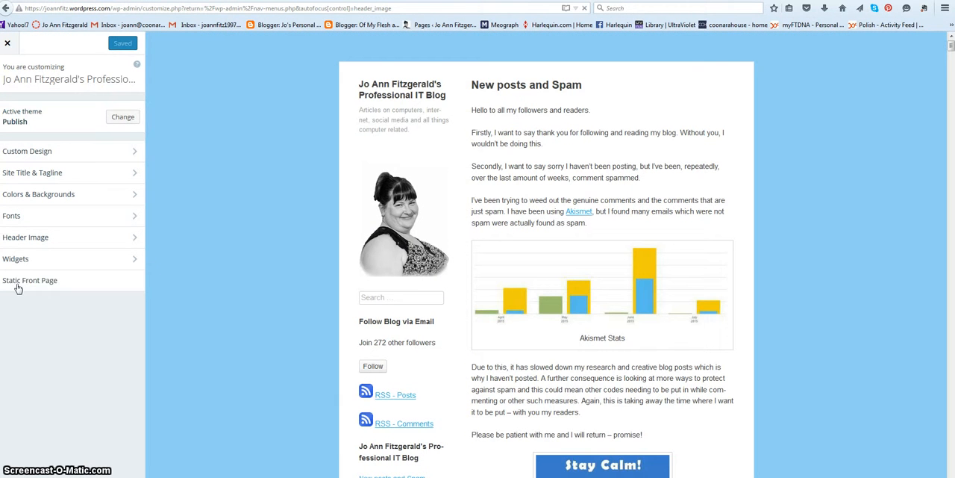
{"action": "left_click", "coordinate": [89, 289]}
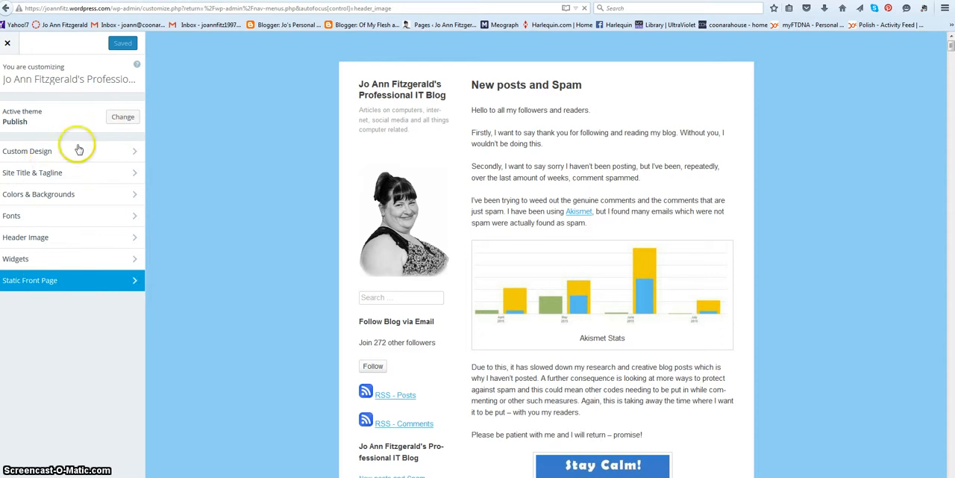
Review the Header Image options for the current and suggested headers, and return to the blog's menu editor
{"action": "left_click", "coordinate": [30, 176]}
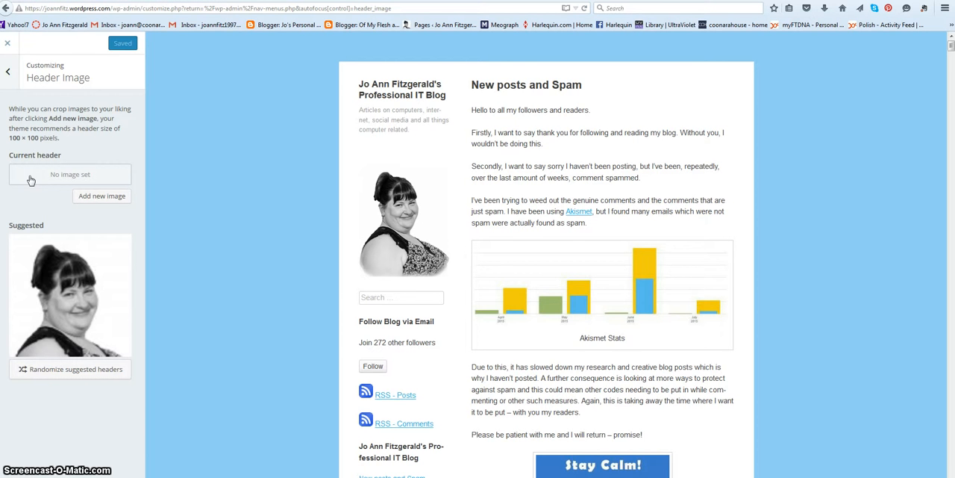
{"action": "mouse_move", "coordinate": [389, 196]}
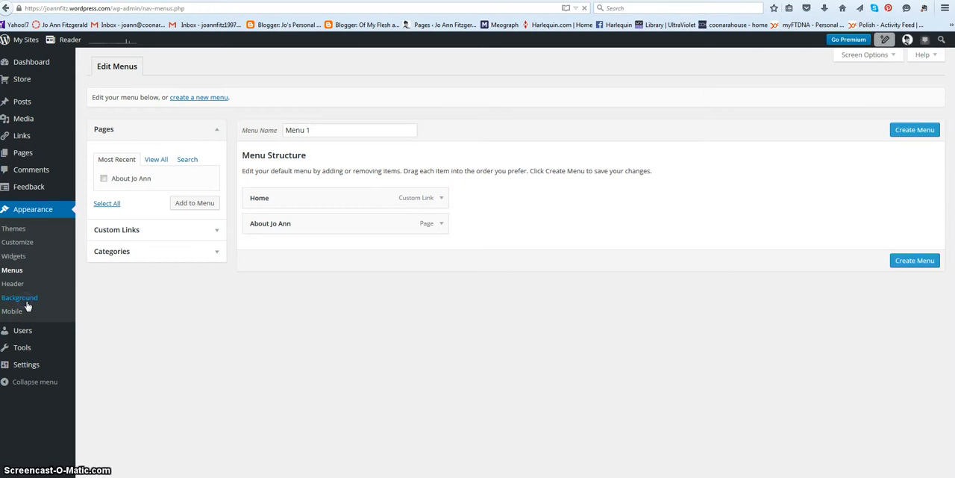
Open the background settings, review the background color choices under Colors & Backgrounds, and close the customizer
{"action": "left_click", "coordinate": [26, 301]}
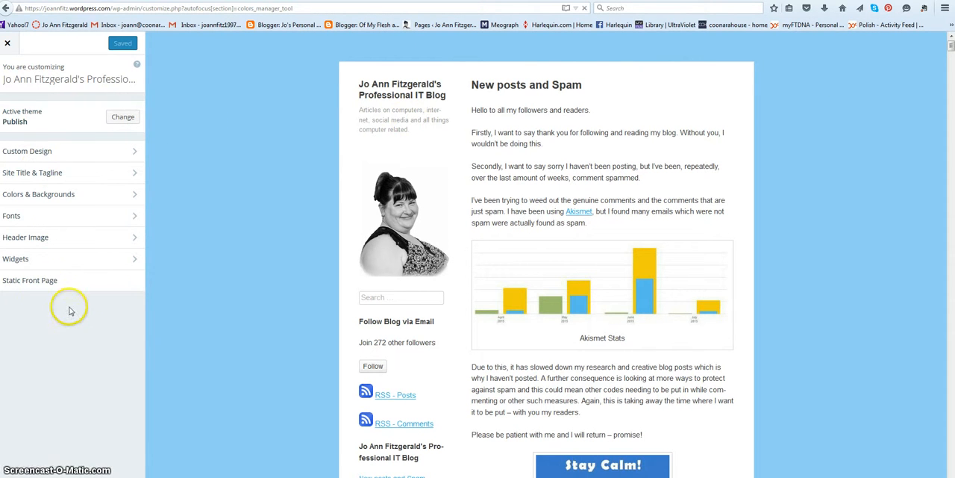
{"action": "left_click", "coordinate": [86, 198]}
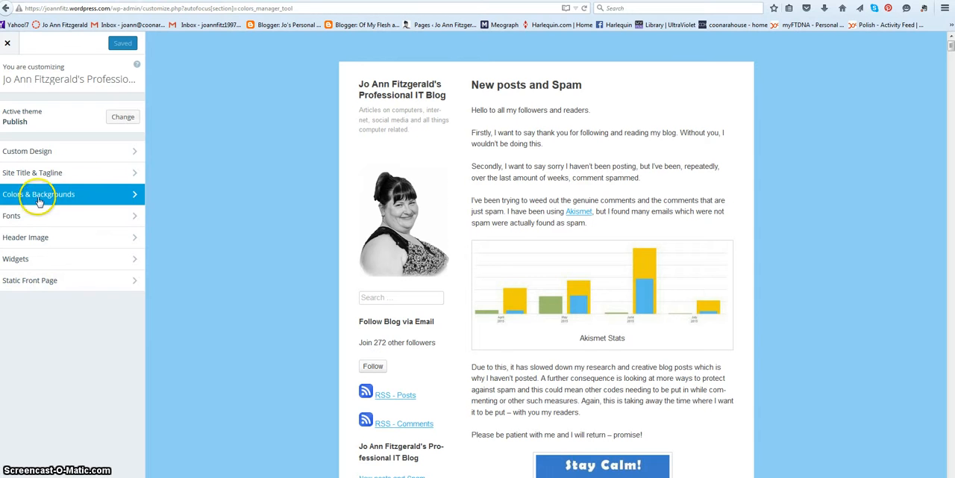
{"action": "left_click", "coordinate": [133, 196]}
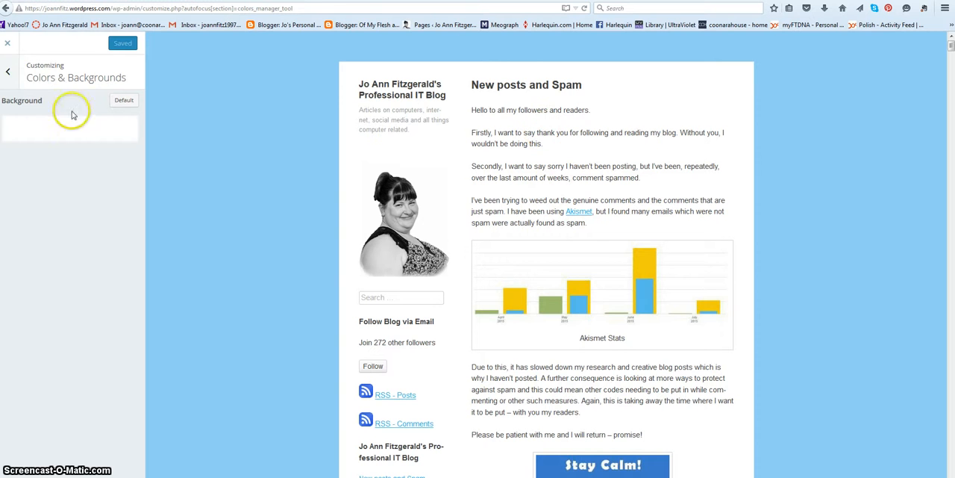
{"action": "left_click", "coordinate": [116, 132]}
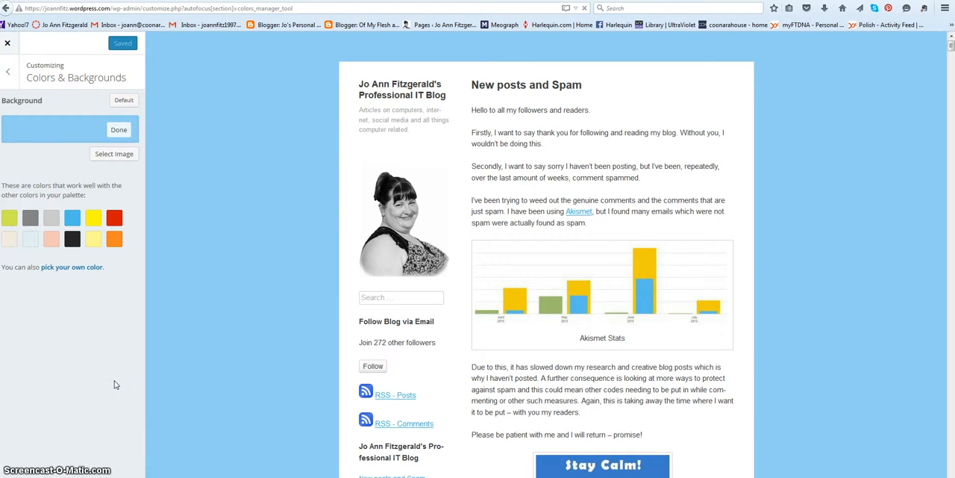
{"action": "left_click", "coordinate": [7, 43]}
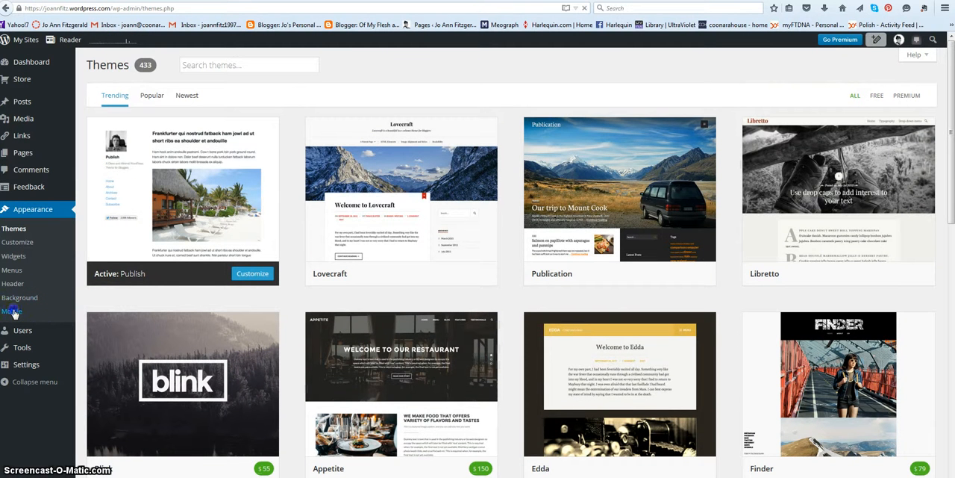
Open the Mobile appearance settings and examine the mobile theme options and the mobile apps section
{"action": "left_click", "coordinate": [14, 312]}
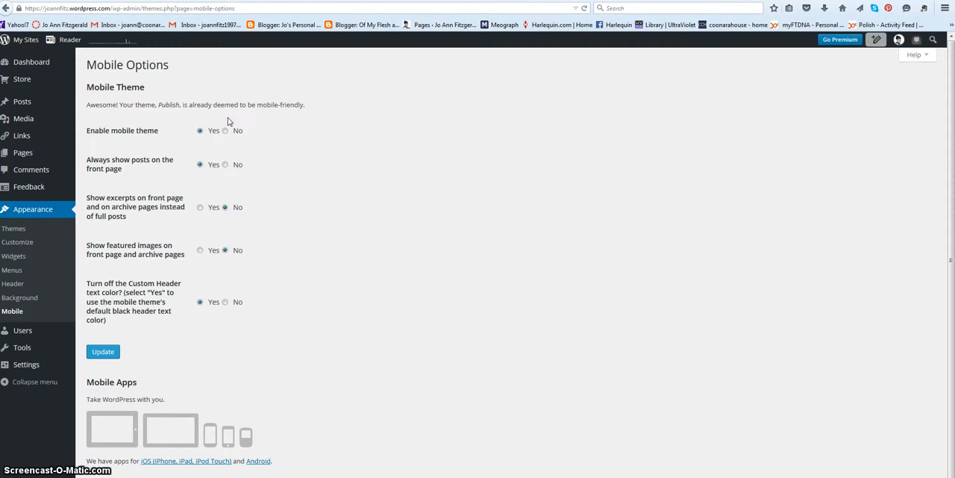
{"action": "left_click", "coordinate": [212, 139]}
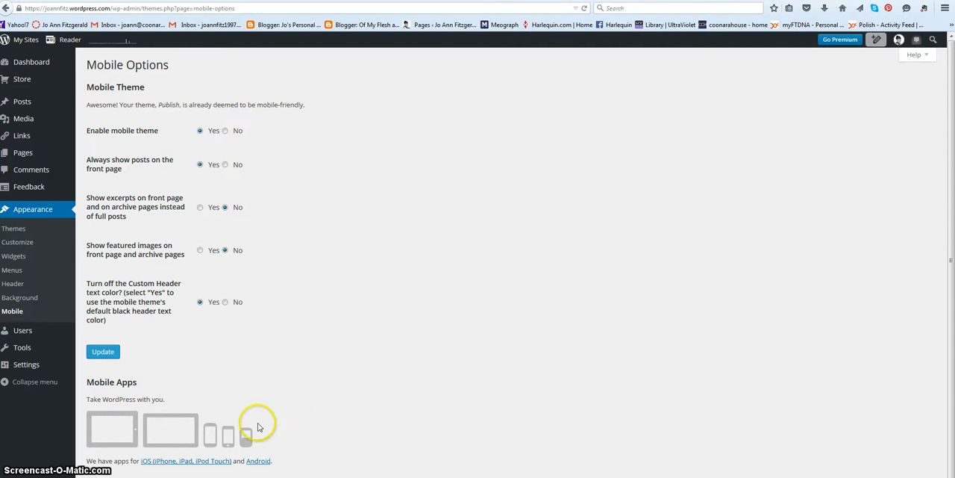
{"action": "scroll", "coordinate": [400, 249], "scroll_direction": "down", "scroll_amount": 1}
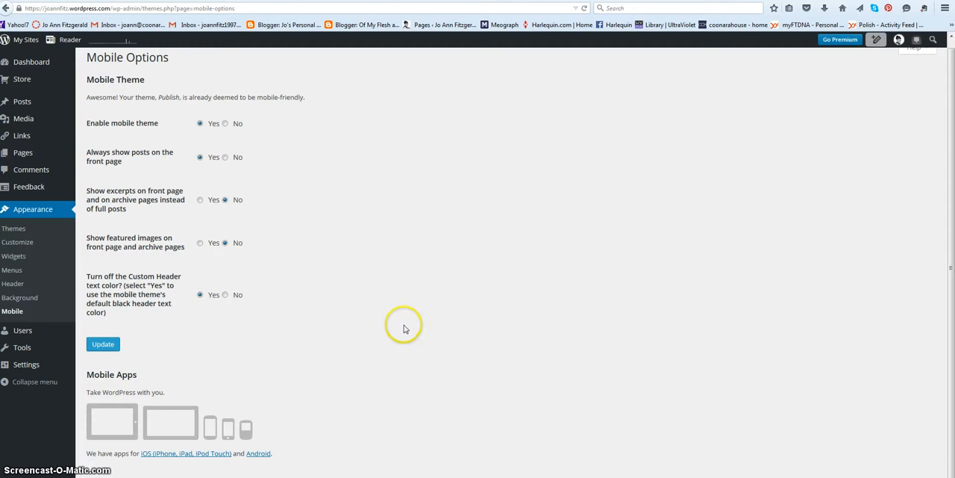
{"action": "left_click", "coordinate": [98, 351]}
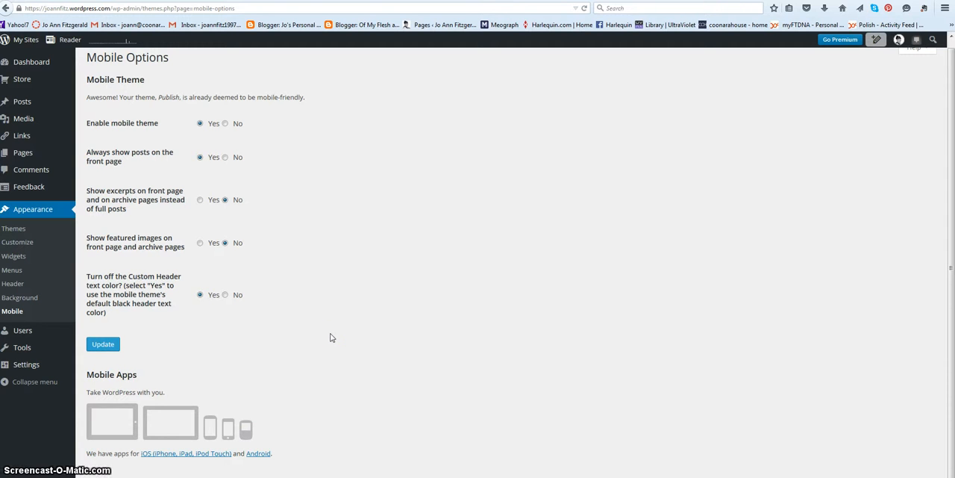
{"action": "left_click", "coordinate": [353, 313]}
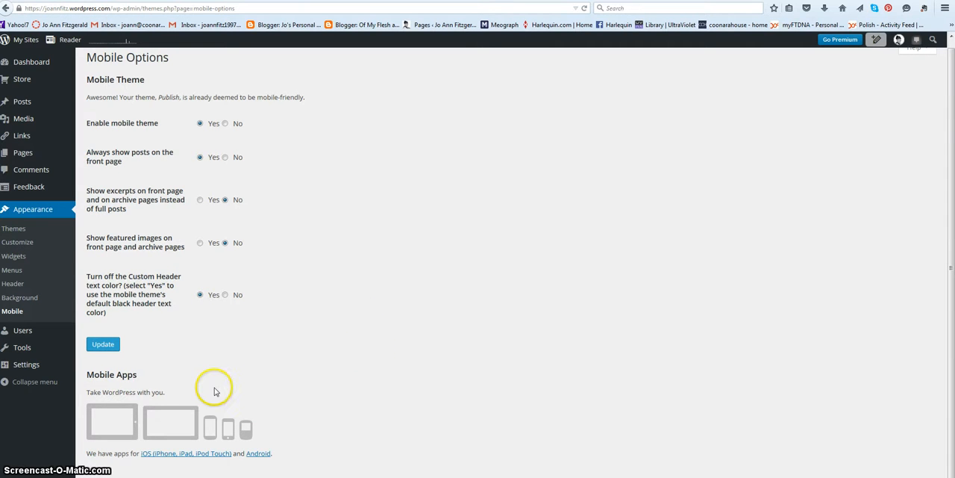